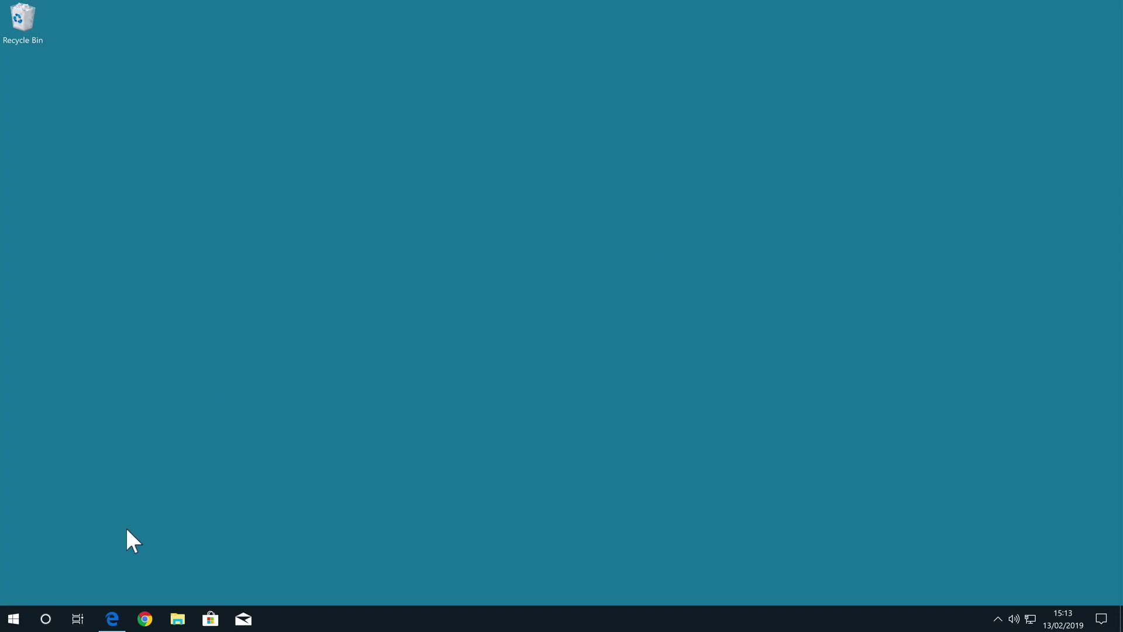
- Bring back the router admin page in Edge and open Network Center's Local Network settings
{"action": "left_click", "coordinate": [113, 618]}
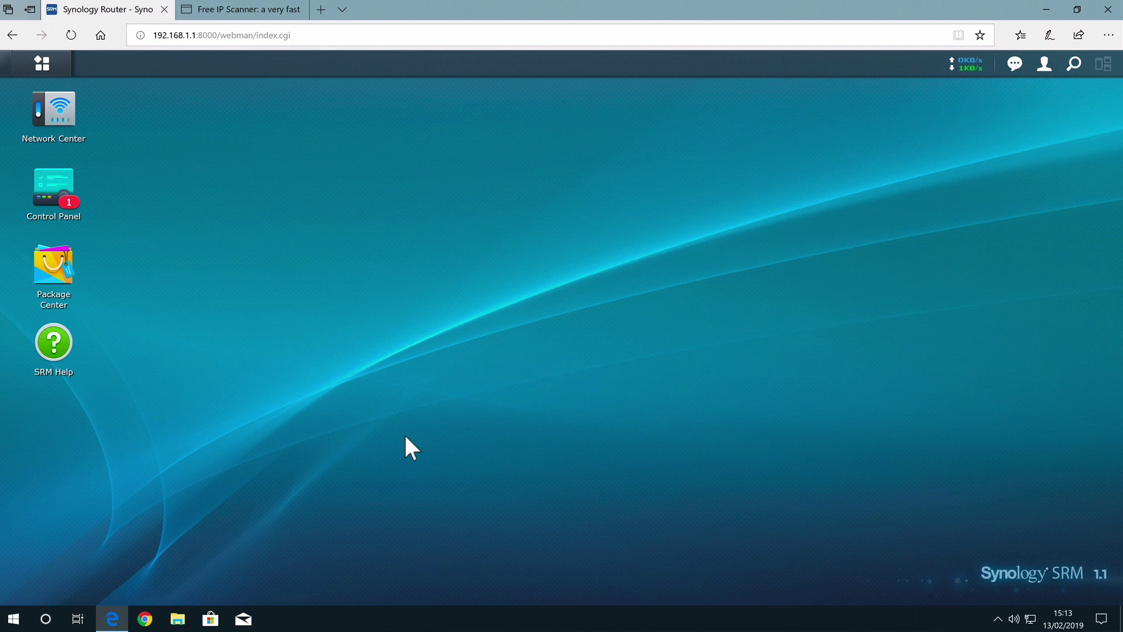
{"action": "left_click", "coordinate": [61, 117]}
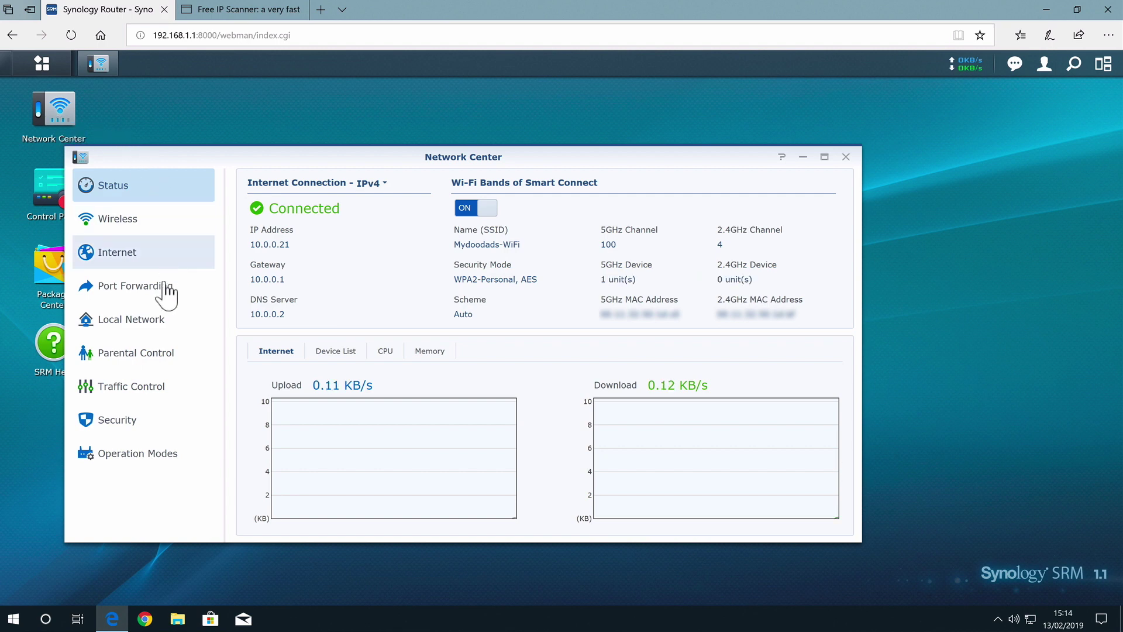
{"action": "left_click", "coordinate": [160, 331]}
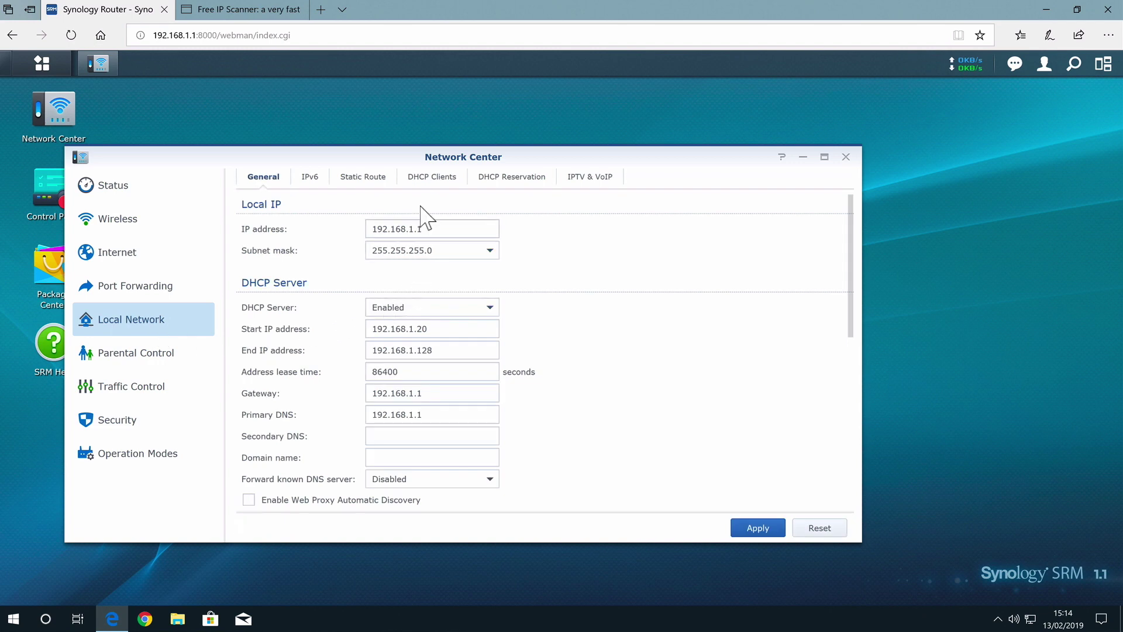
- Check the DHCP Clients (two listed) and empty DHCP Reservation tabs, then close Network Center
{"action": "left_click", "coordinate": [444, 183]}
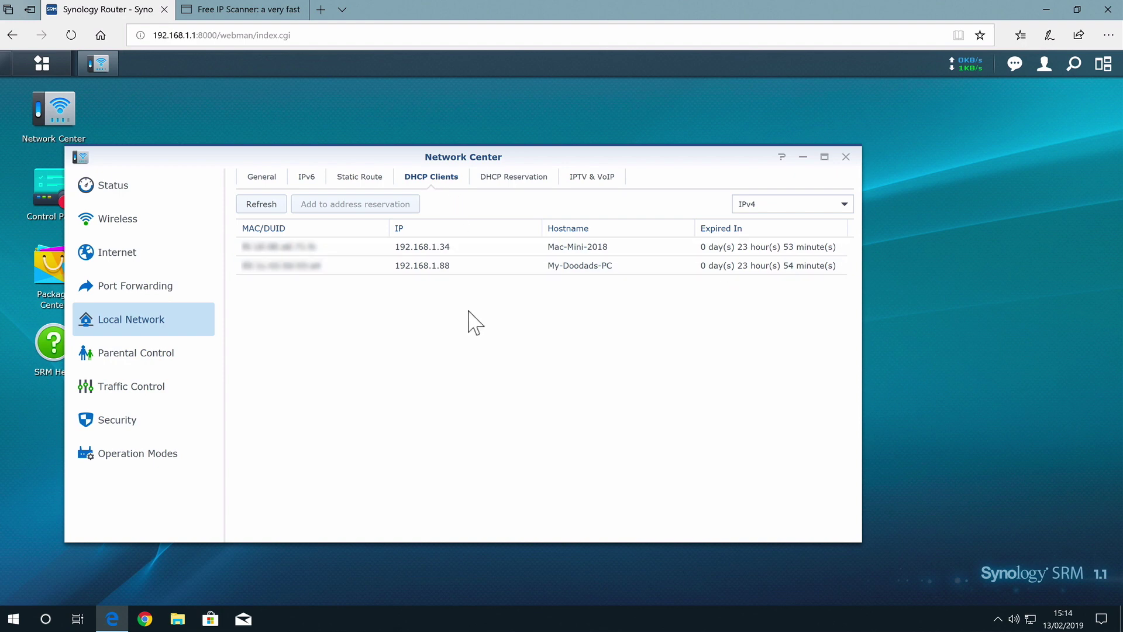
{"action": "left_click", "coordinate": [513, 187]}
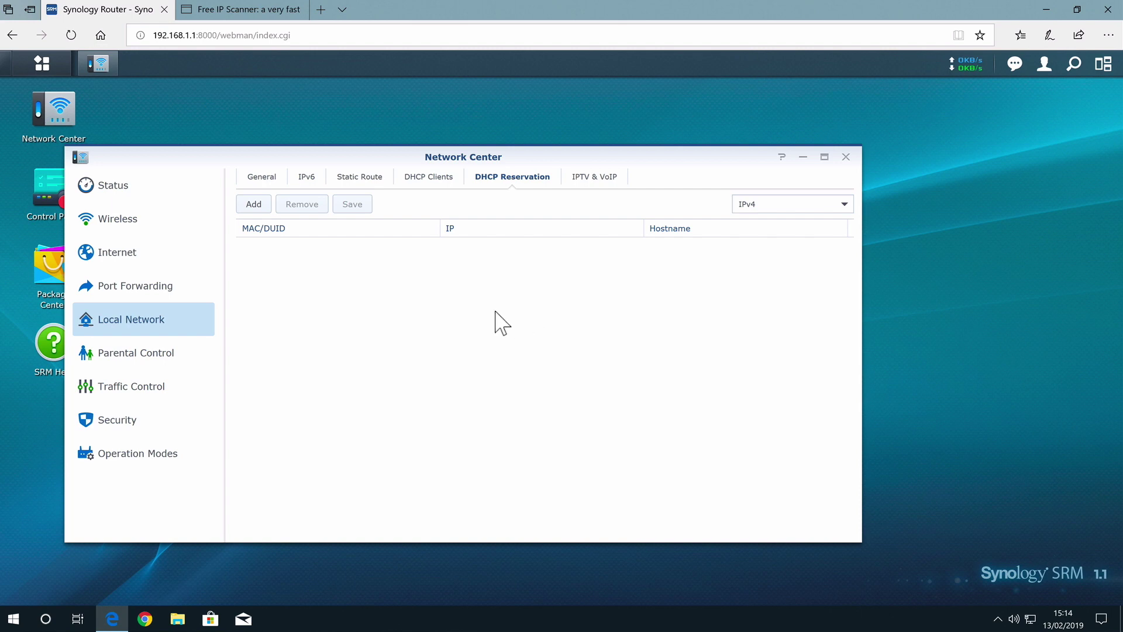
{"action": "left_click", "coordinate": [442, 180]}
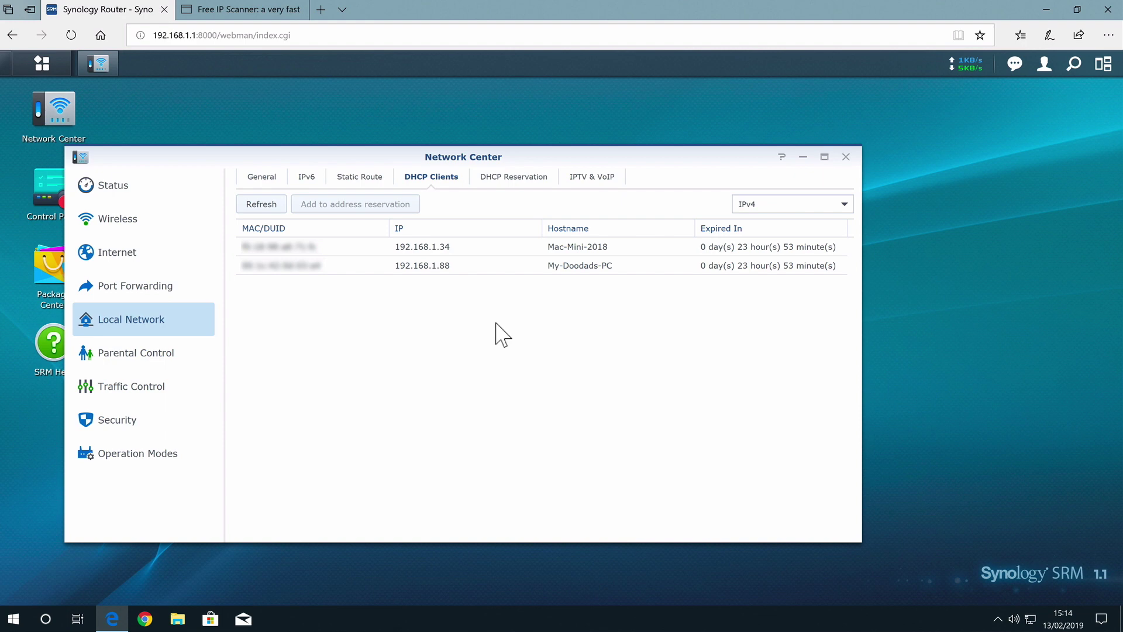
{"action": "left_click", "coordinate": [846, 157]}
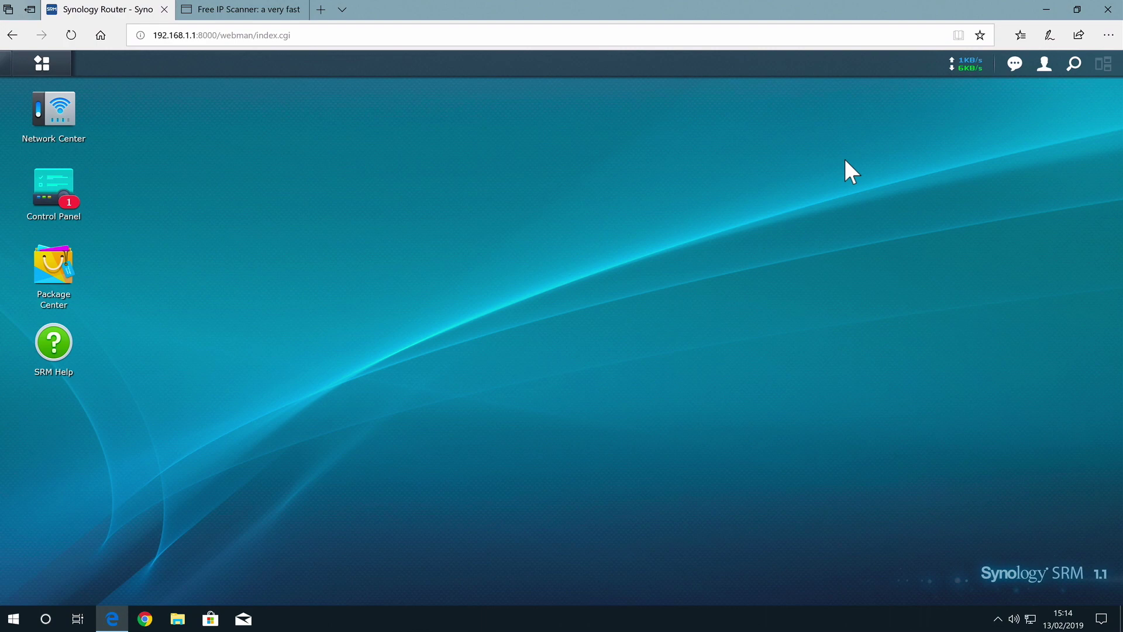
- Download and save ipscan.exe from the Free IP Scanner page, then minimise Edge
{"action": "left_click", "coordinate": [275, 12]}
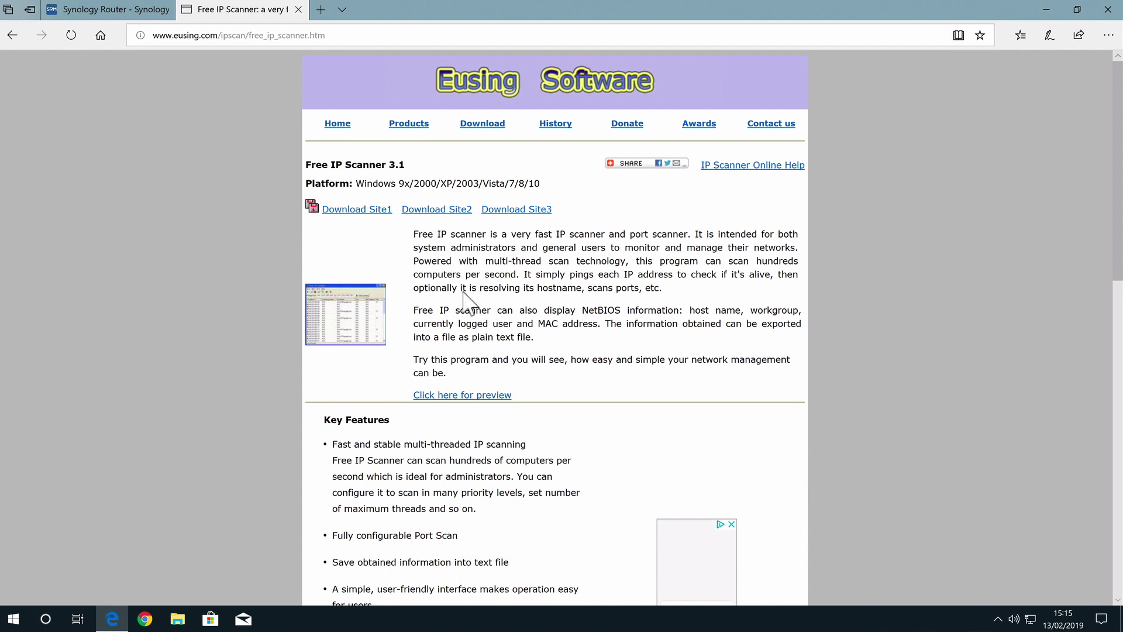
{"action": "left_click", "coordinate": [351, 215]}
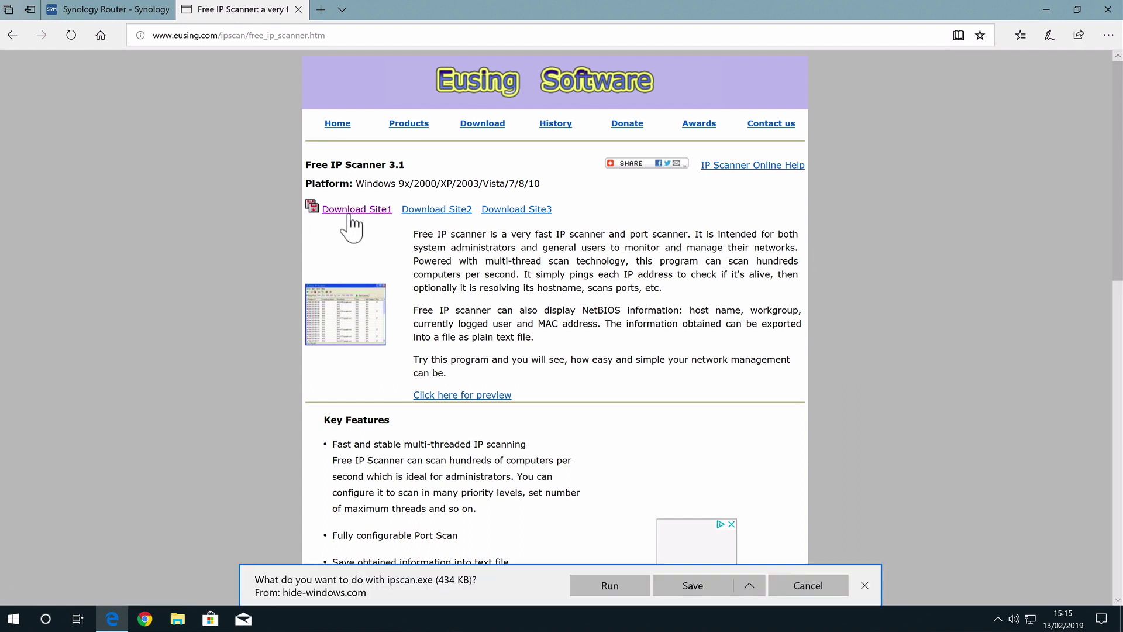
{"action": "left_click", "coordinate": [694, 588]}
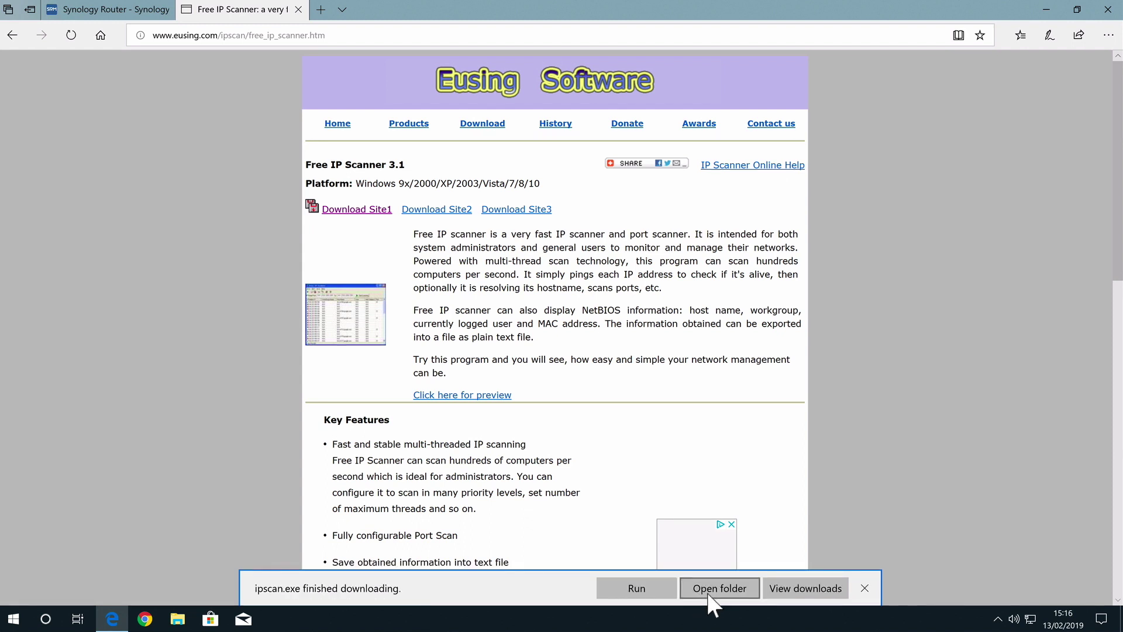
{"action": "left_click", "coordinate": [1049, 11]}
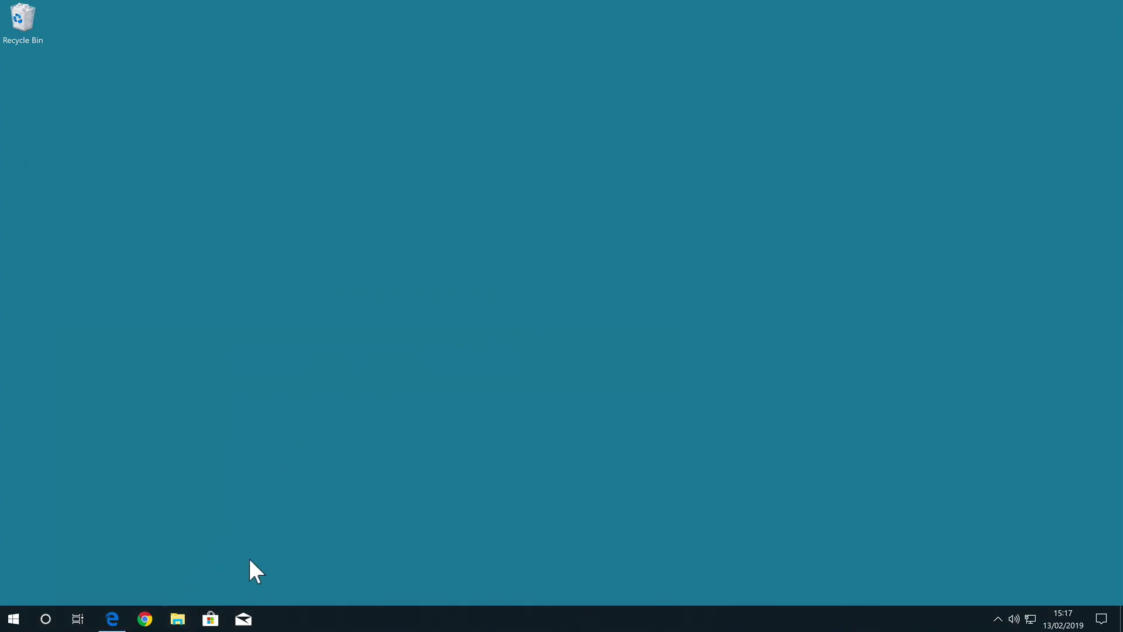
- Run ipscan from the Downloads folder in File Explorer
{"action": "key", "text": "super+e"}
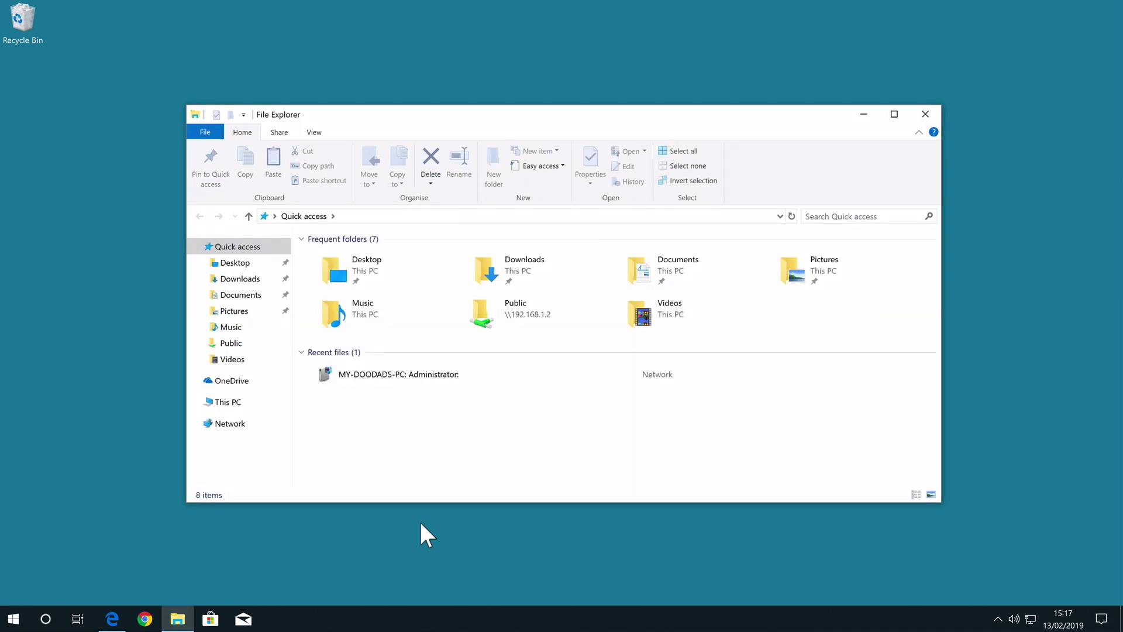
{"action": "left_click", "coordinate": [540, 267]}
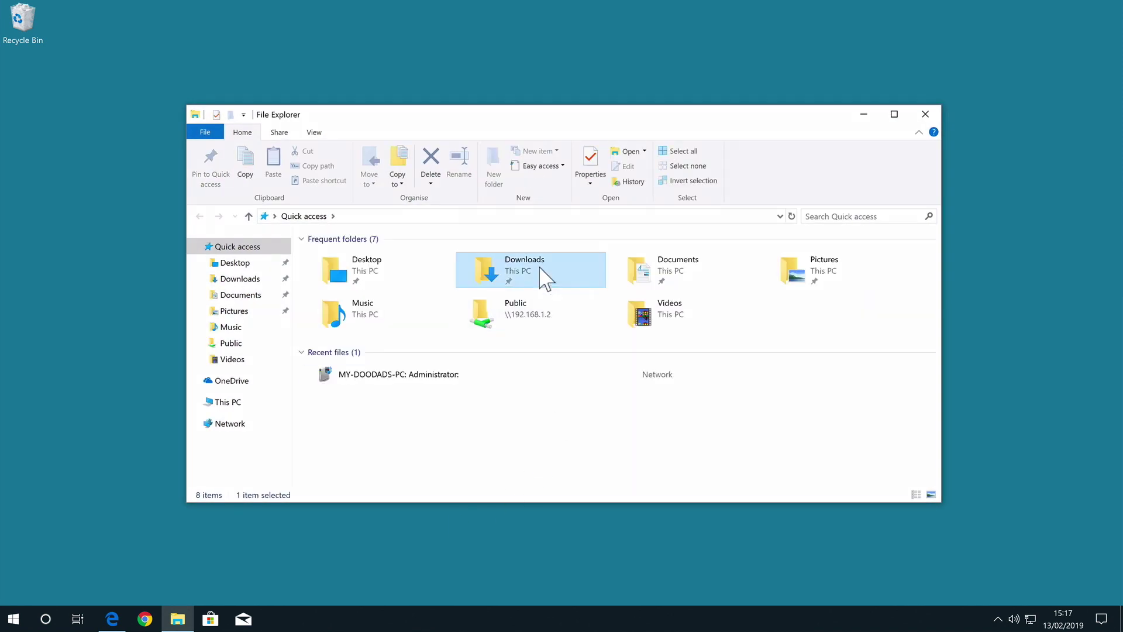
{"action": "double_click", "coordinate": [540, 267]}
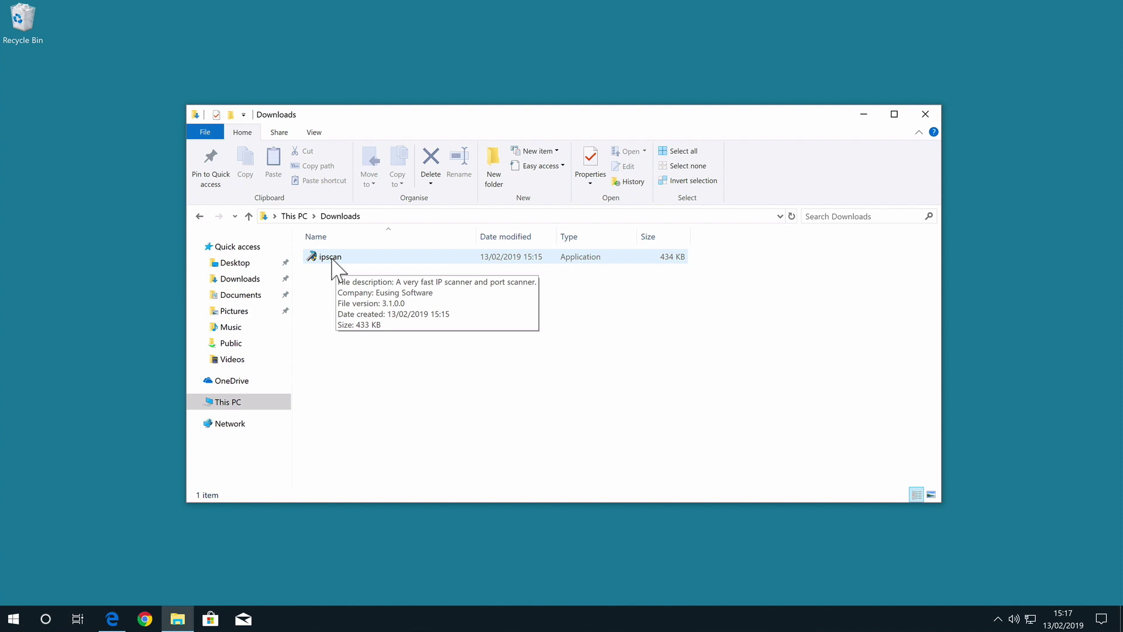
{"action": "double_click", "coordinate": [332, 261]}
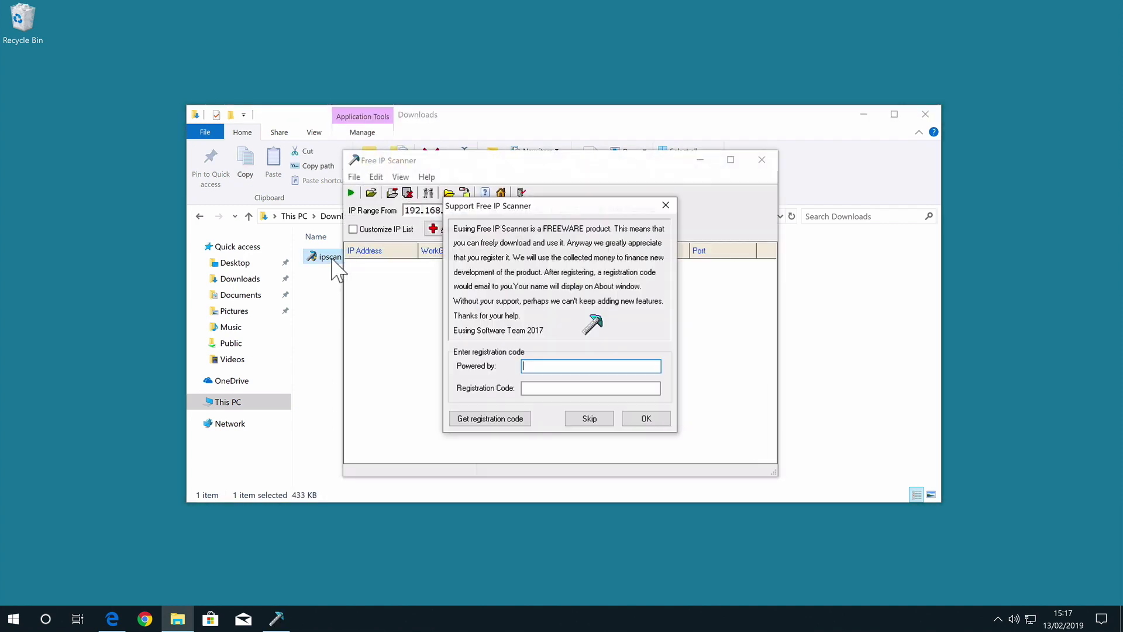
- Close File Explorer and skip the Support Free IP Scanner registration dialog
{"action": "left_click", "coordinate": [924, 116]}
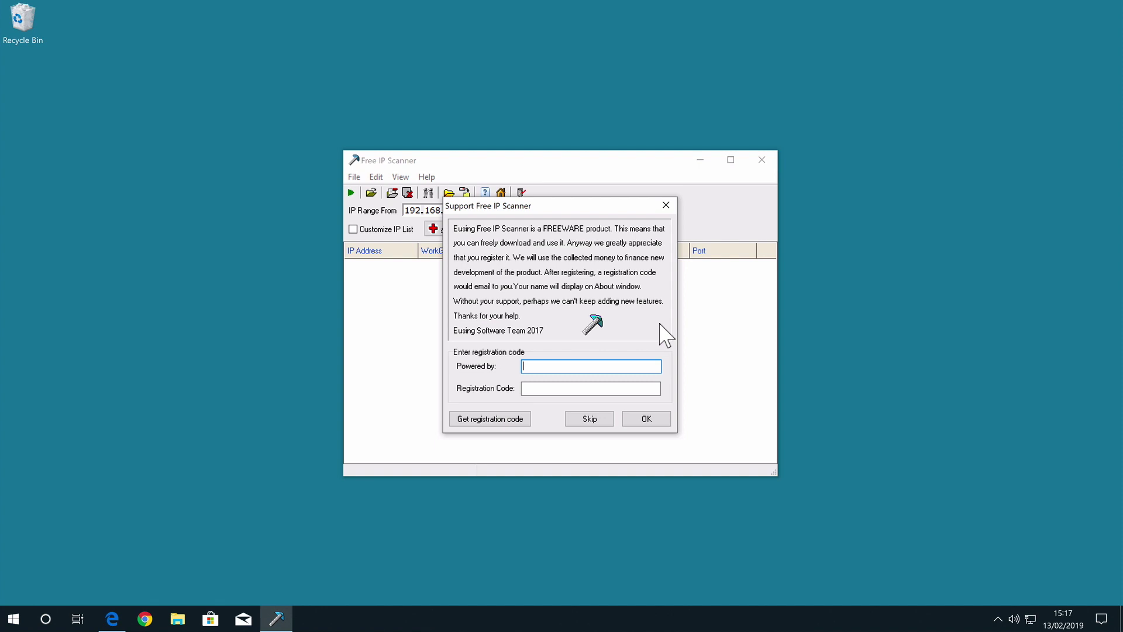
{"action": "left_click", "coordinate": [589, 418]}
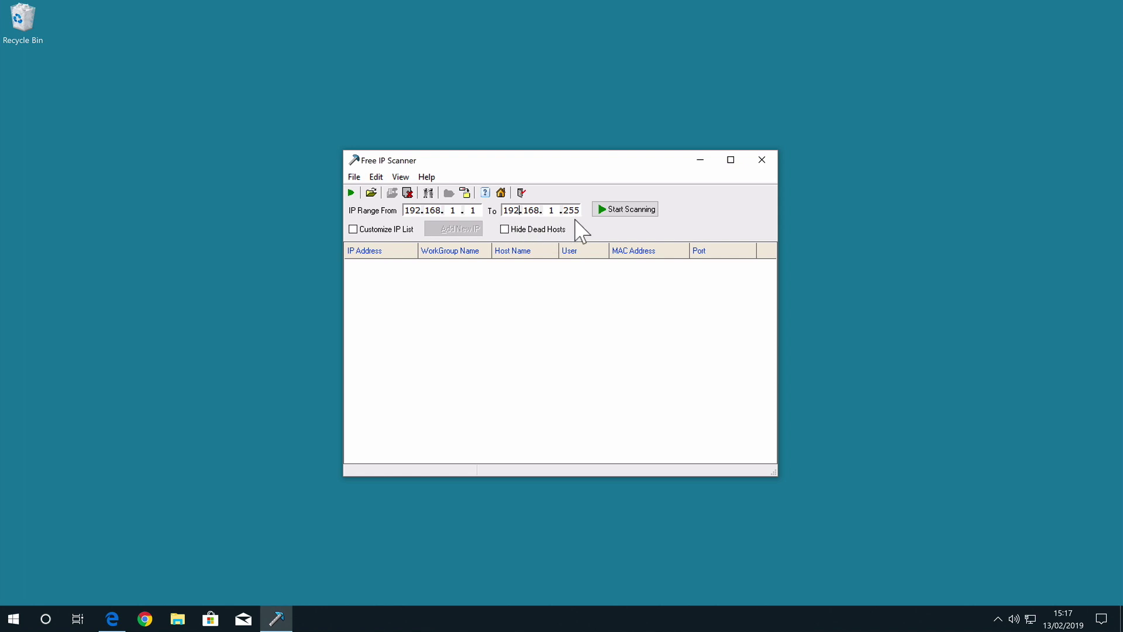
- Scan 192.168.1.1–192.168.1.255, select live hosts 192.168.1.3 and 192.168.1.34, then close the scanner
{"action": "left_click", "coordinate": [632, 215]}
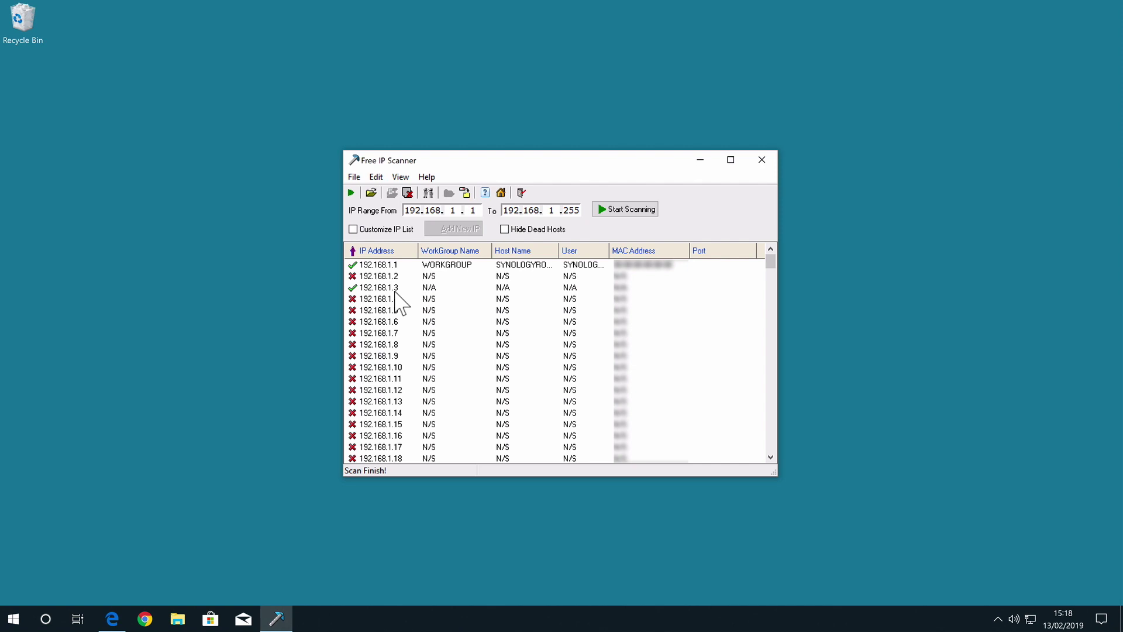
{"action": "left_click", "coordinate": [395, 289]}
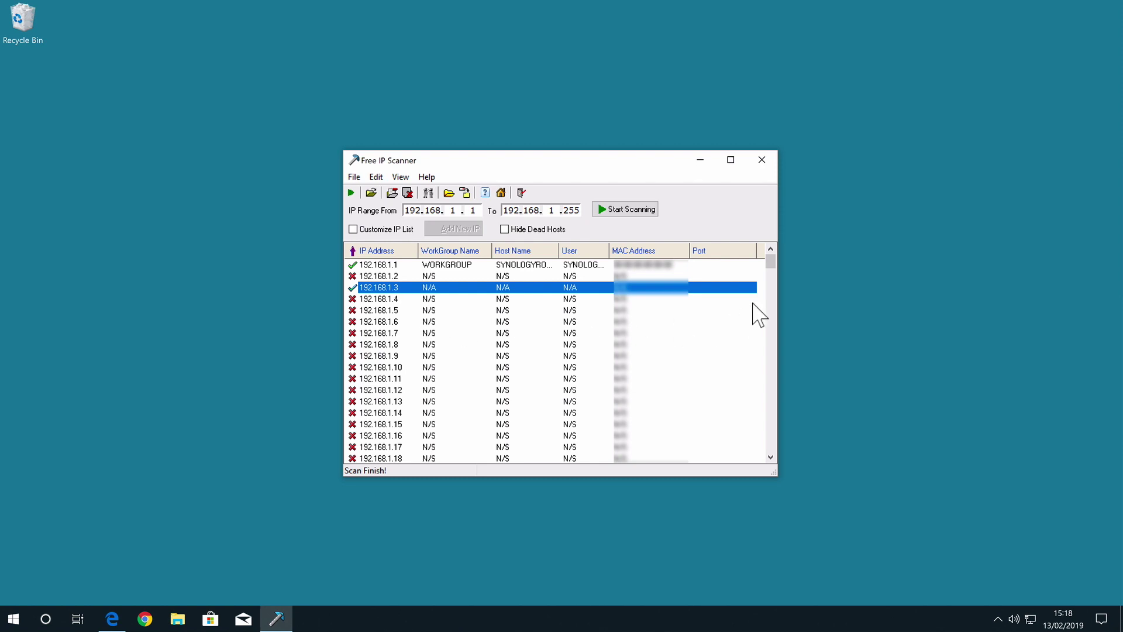
{"action": "left_click_drag", "start_coordinate": [771, 261], "coordinate": [771, 281]}
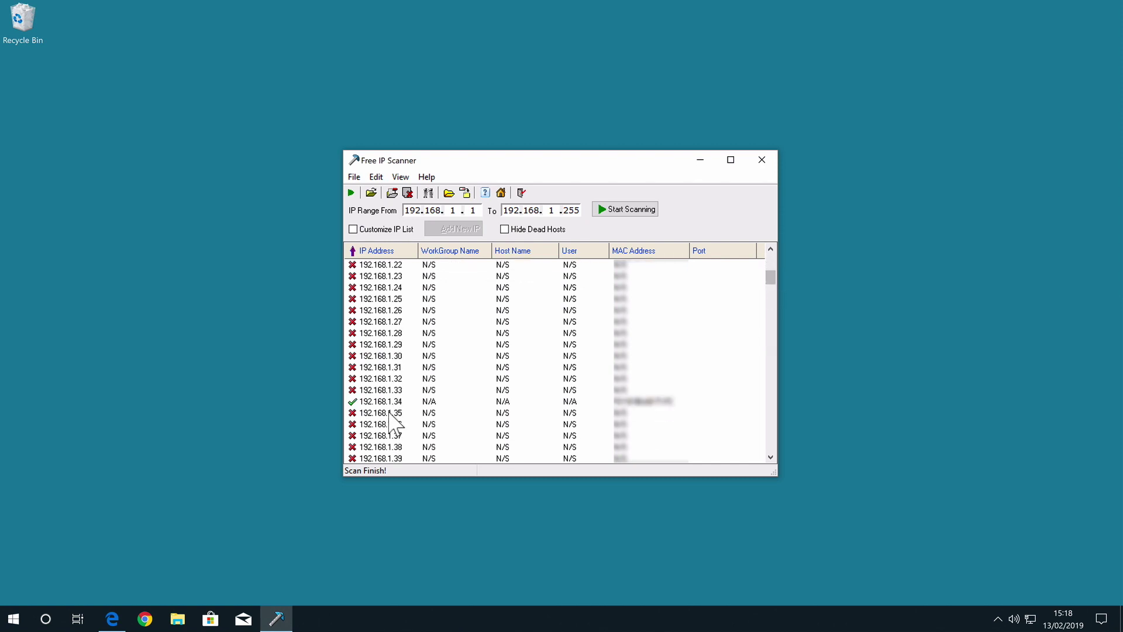
{"action": "left_click", "coordinate": [374, 403]}
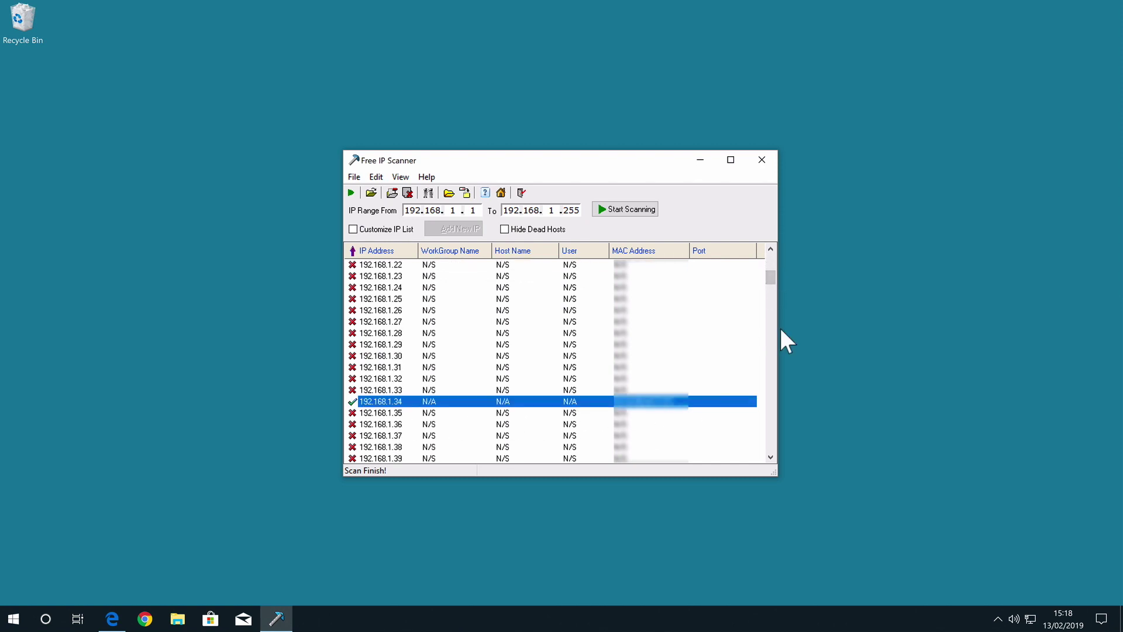
{"action": "mouse_move", "coordinate": [771, 278]}
{"action": "left_mouse_down"}
{"action": "mouse_move", "coordinate": [770, 458]}
{"action": "mouse_move", "coordinate": [773, 257]}
{"action": "left_mouse_up"}
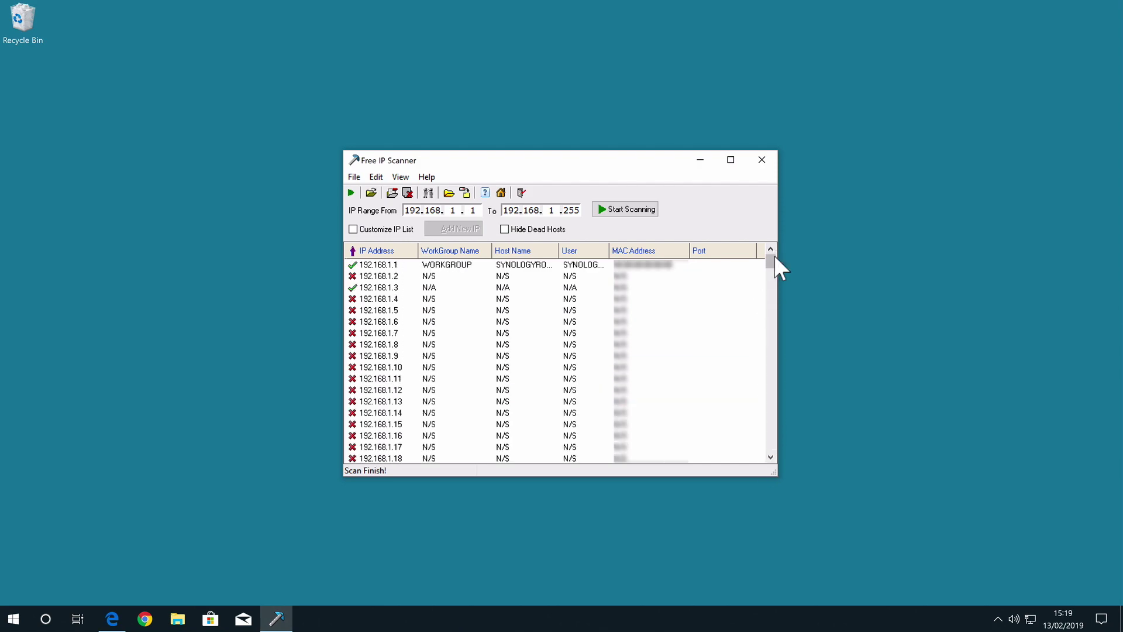
{"action": "left_click", "coordinate": [761, 160]}
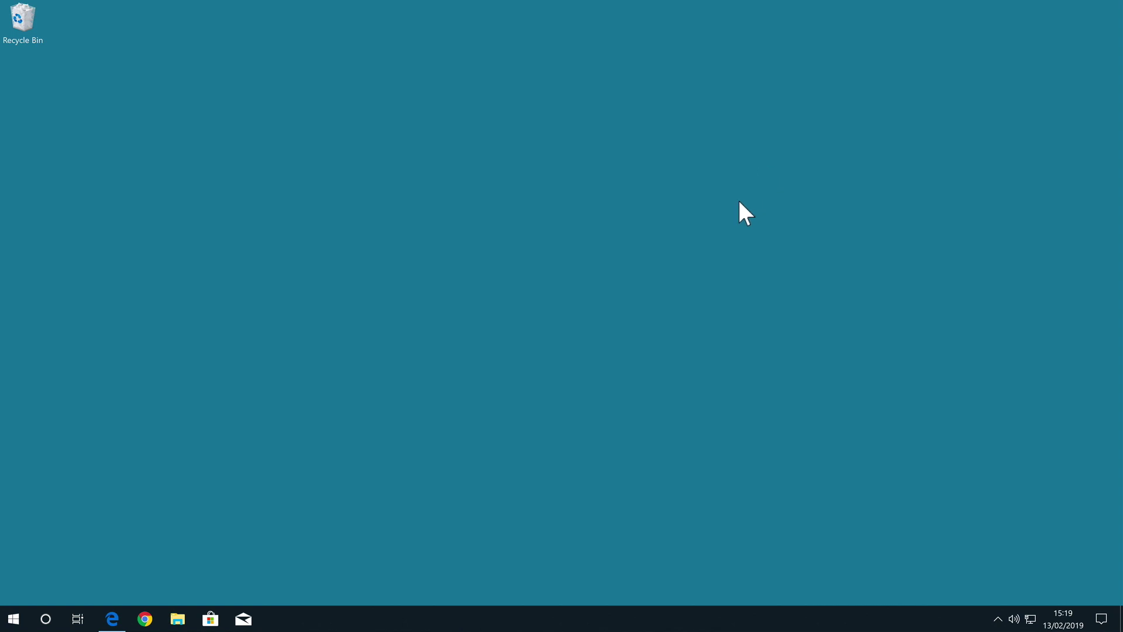
- Go to 192.168.1.3 in a new Edge tab
{"action": "left_click", "coordinate": [115, 615]}
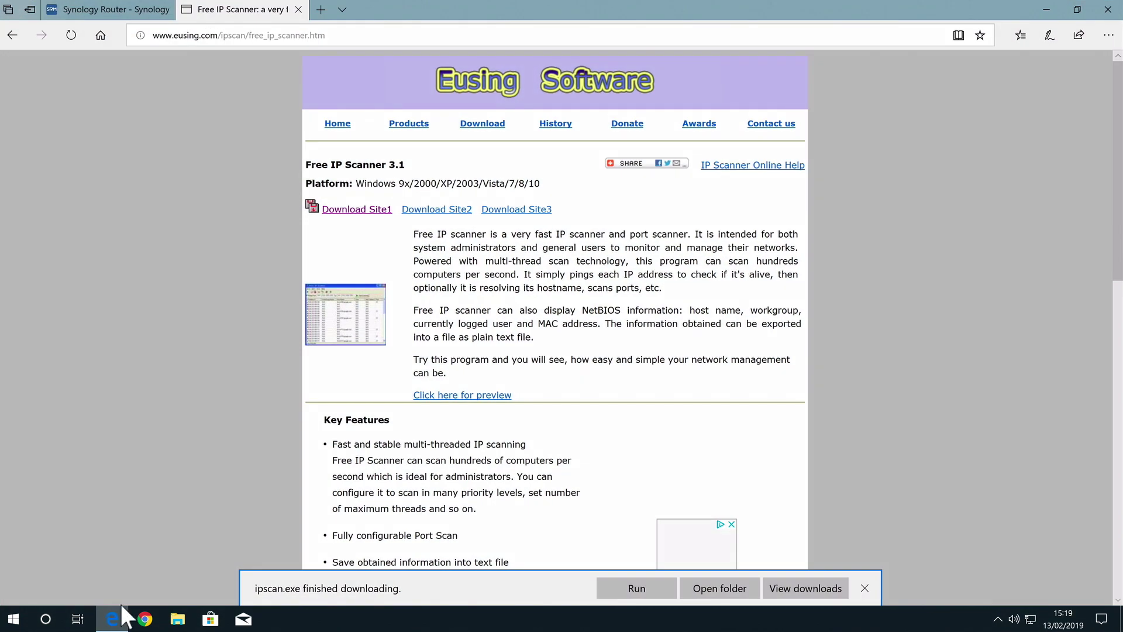
{"action": "left_click", "coordinate": [321, 12]}
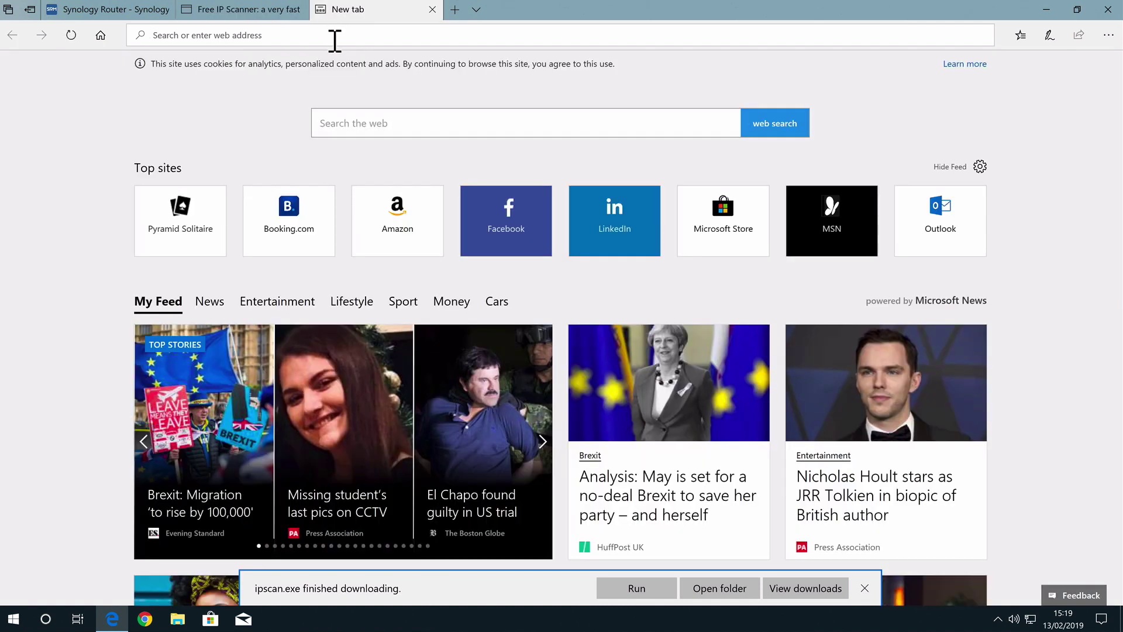
{"action": "type", "text": "192.168."}
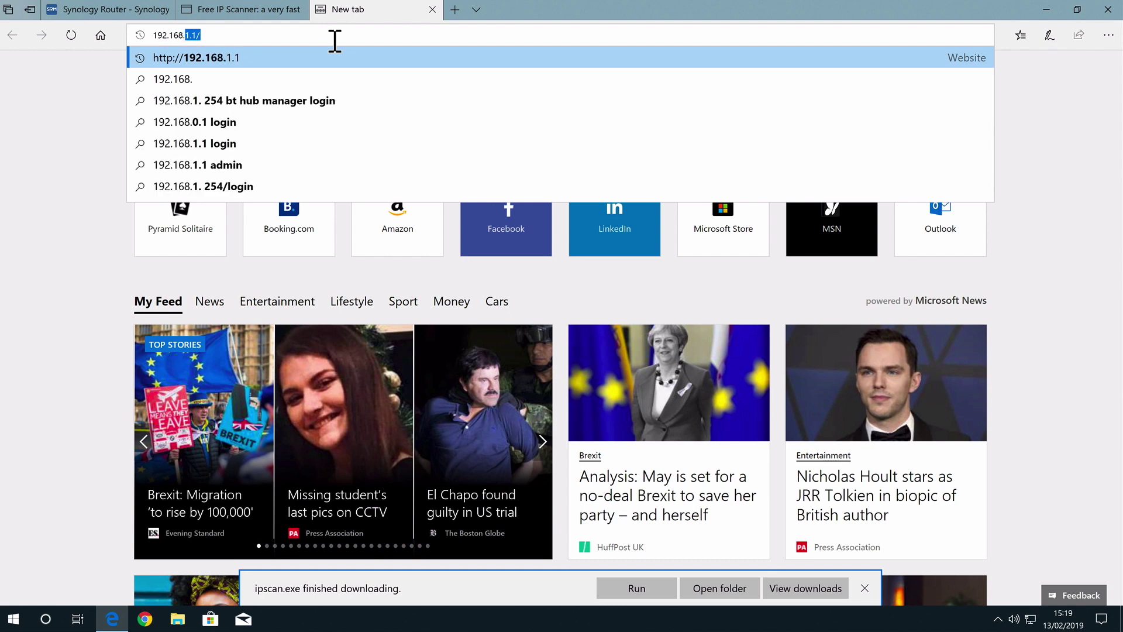
{"action": "type", "text": "1.3/"}
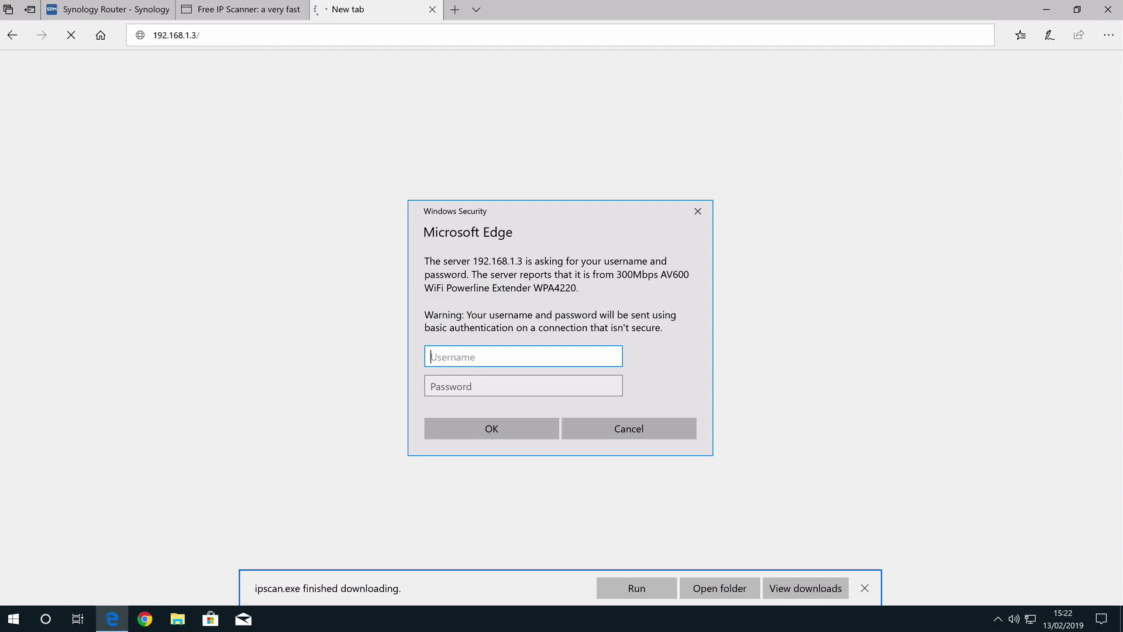
- Sign in with the admin username and password, then dismiss the download notification
{"action": "type", "text": "administrator"}
{"action": "key", "text": "Tab"}
{"action": "type", "text": "*********"}
{"action": "key", "text": "Return"}
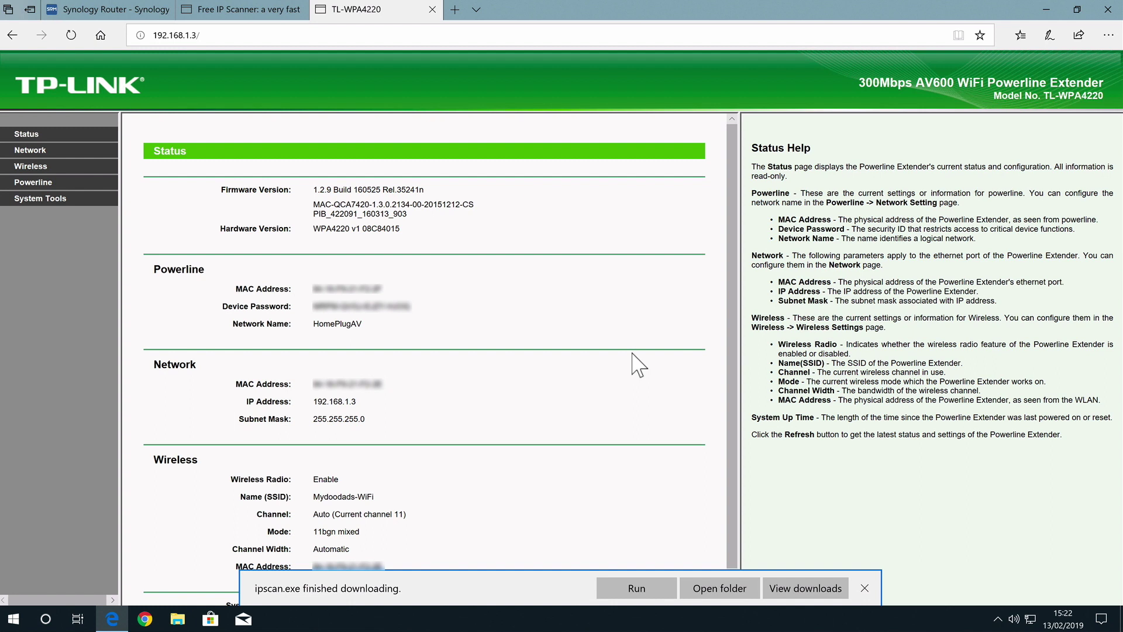
{"action": "left_click", "coordinate": [865, 588]}
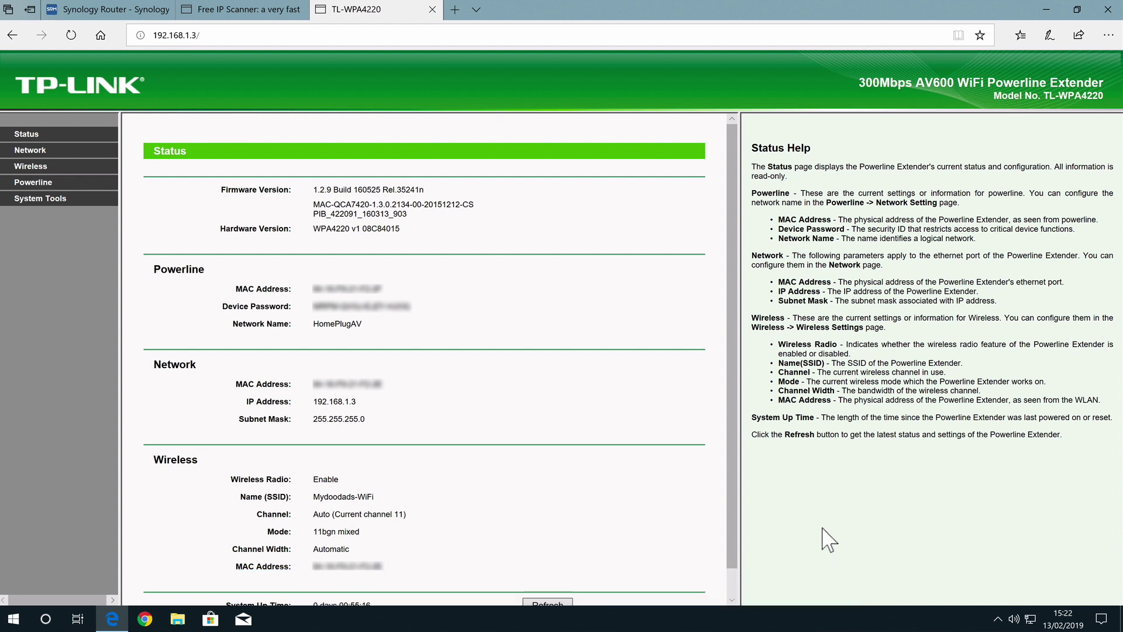